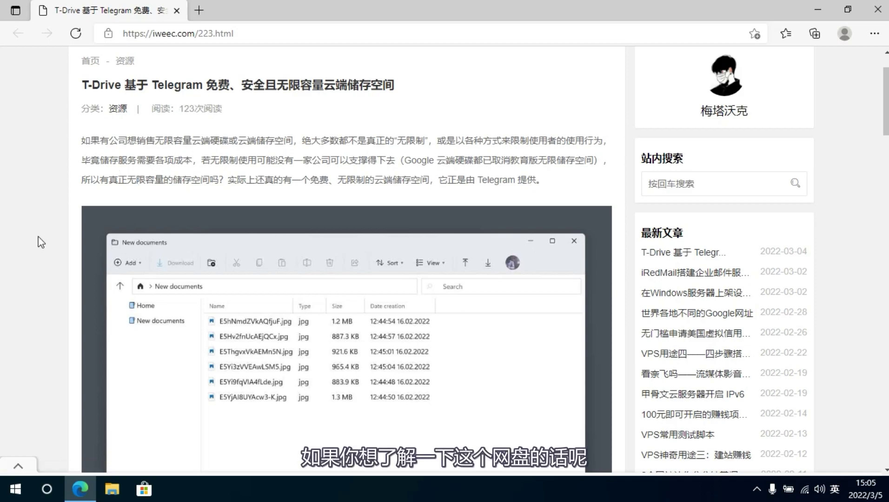
Get T-Drive from the Microsoft Store using the article's STEP 1 link and launch the installed app.
scroll(55, 279, "down", 10)
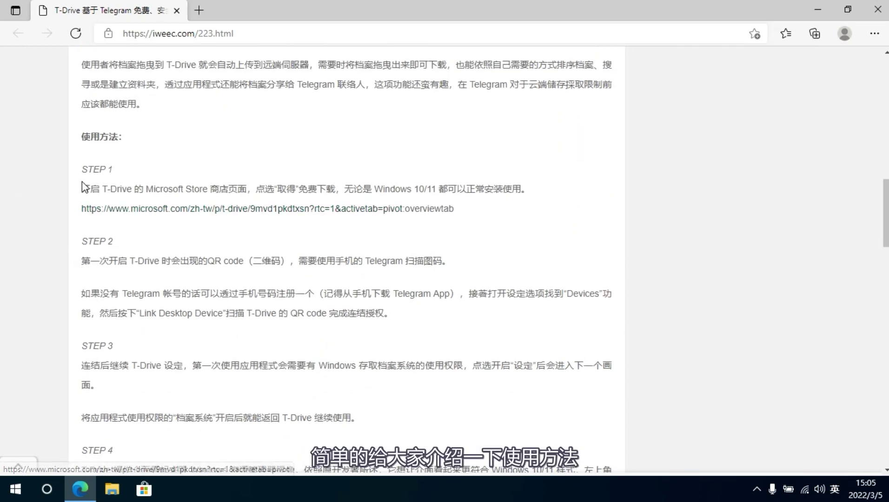
left_click(184, 213)
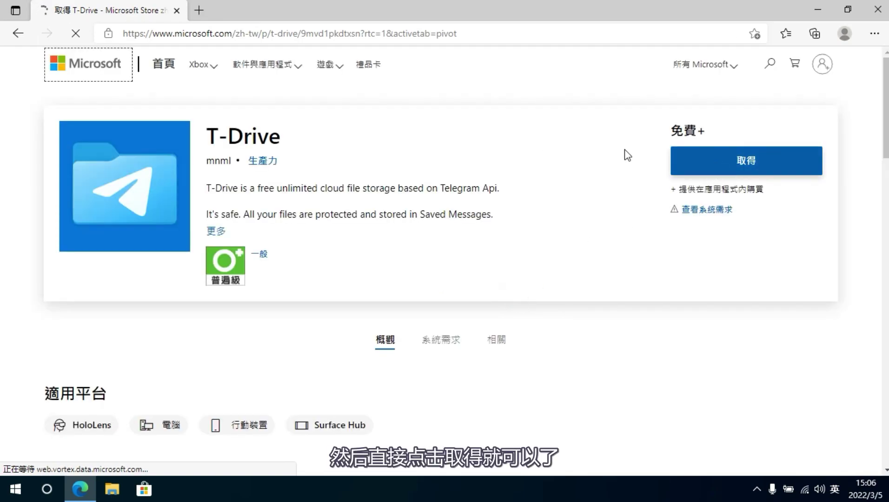
left_click(734, 171)
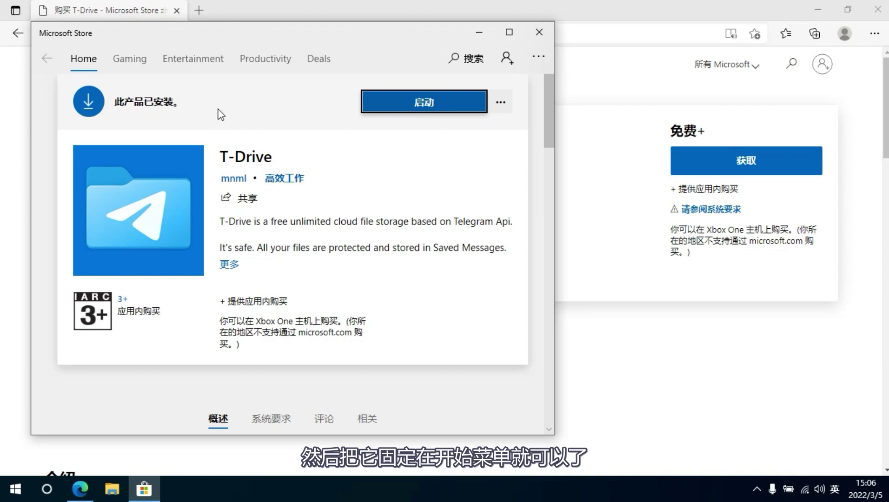
left_click(422, 108)
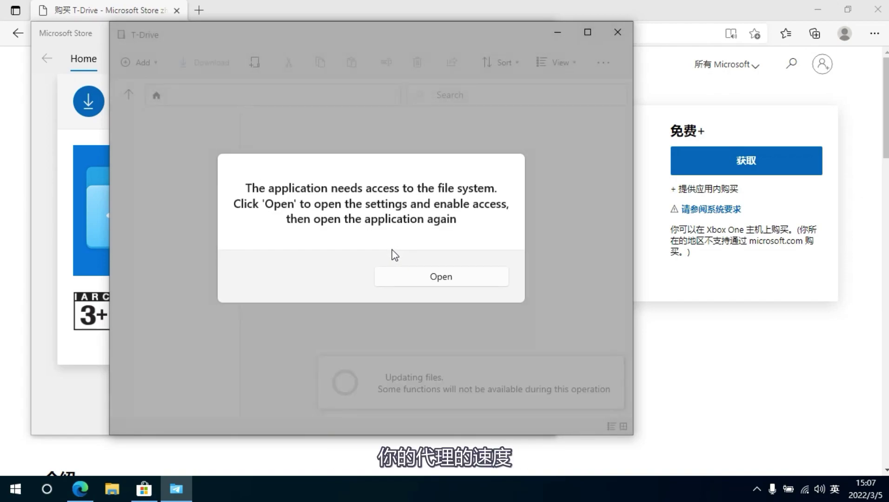
Allow T-Drive to access the file system in its app permissions and close the settings.
left_click(423, 279)
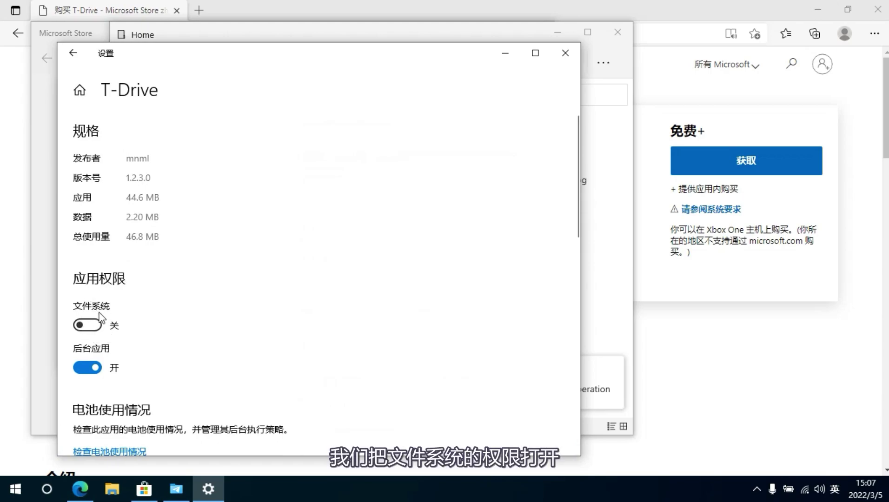
left_click(90, 327)
left_click(564, 54)
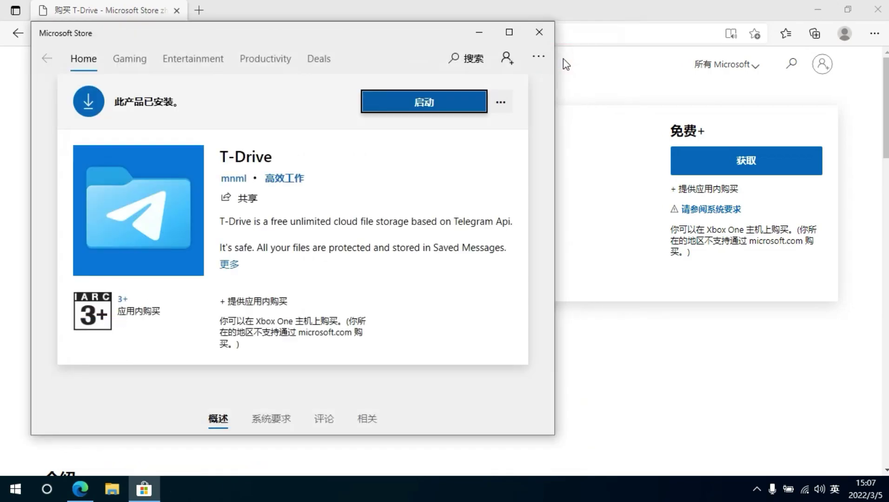
Relaunch T-Drive, skipping the quick tour, and maximize its window.
left_click(433, 112)
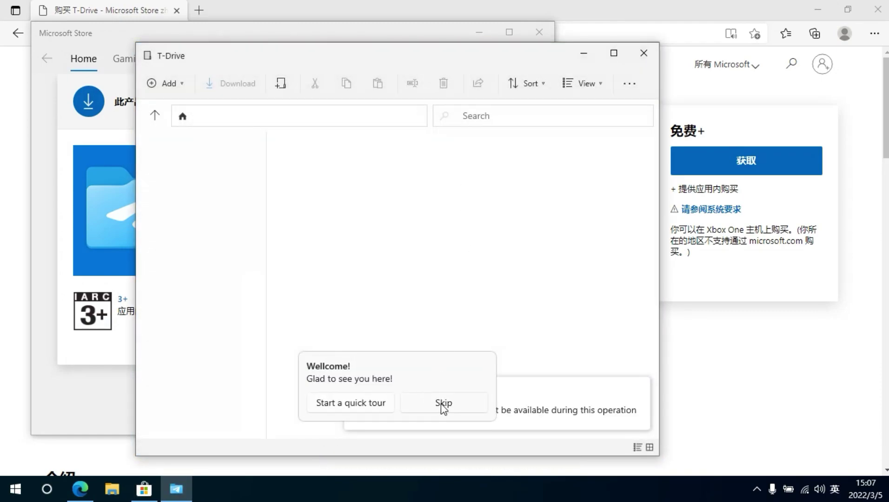
left_click(443, 408)
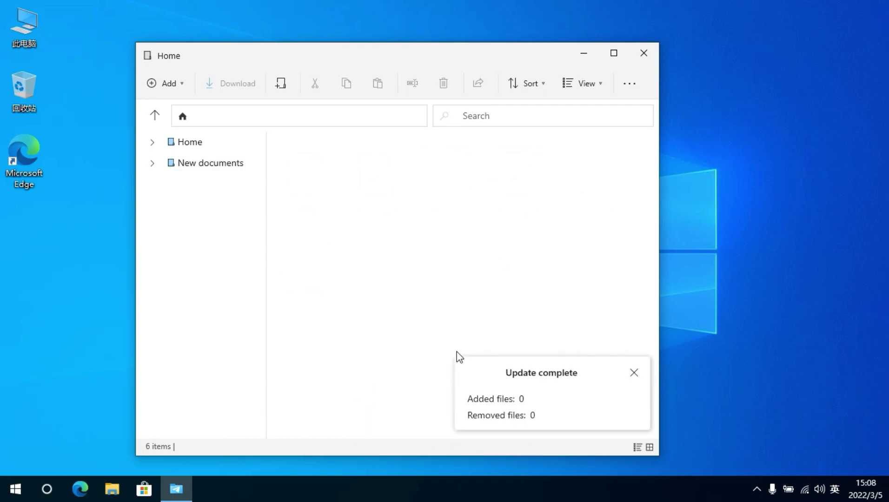
left_click(633, 373)
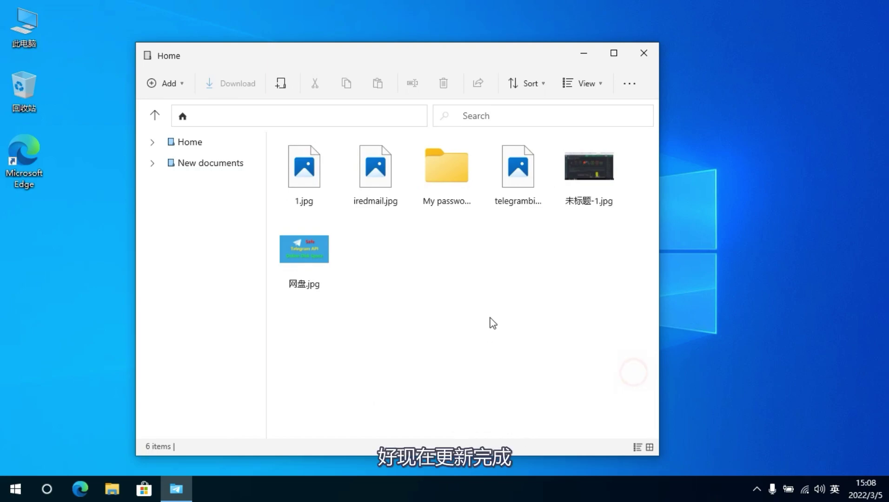
left_click(614, 54)
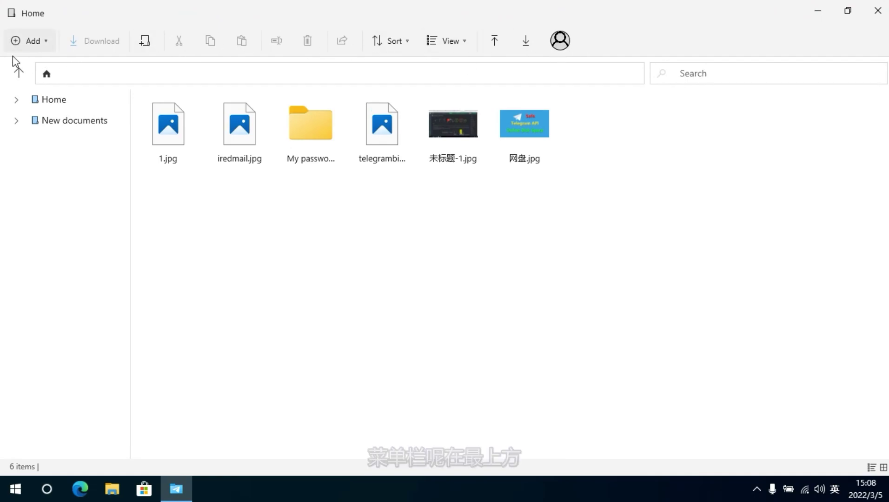
Start adding a file to the Home folder and choose WeChatSetup from the desktop.
left_click(38, 46)
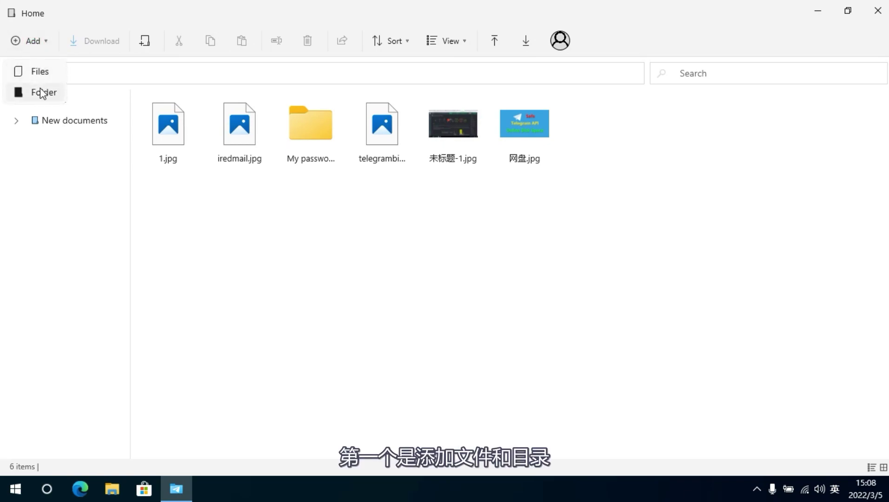
left_click(17, 72)
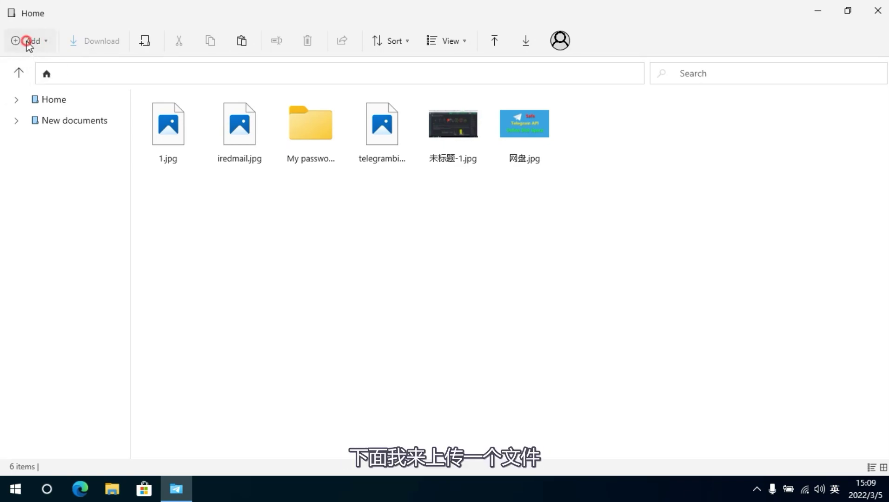
left_click(27, 42)
left_click(39, 71)
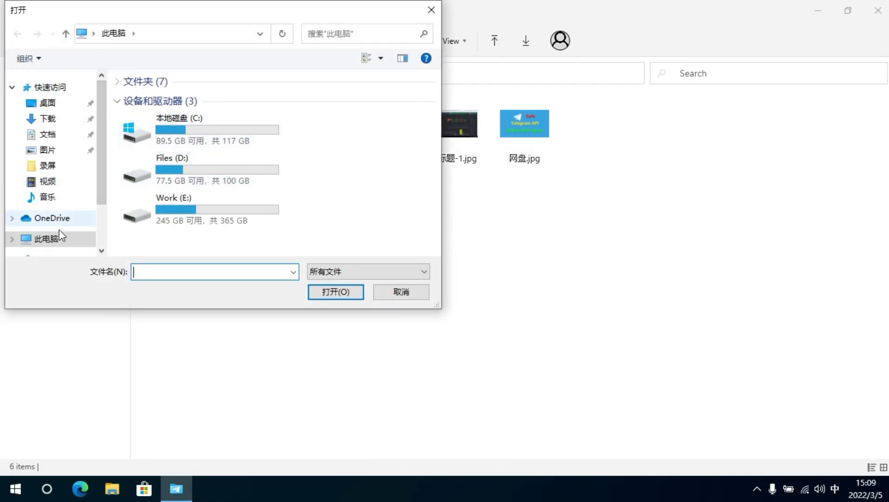
scroll(102, 199, "down", 2)
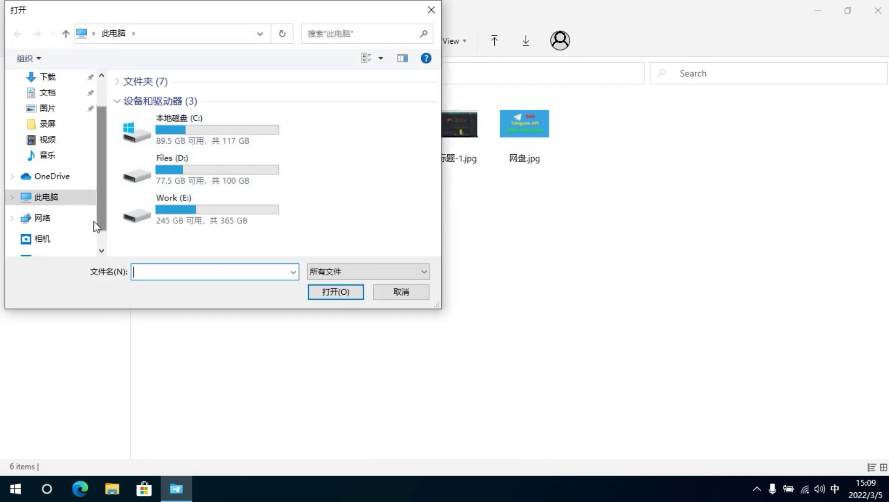
left_click(13, 198)
left_click(66, 190)
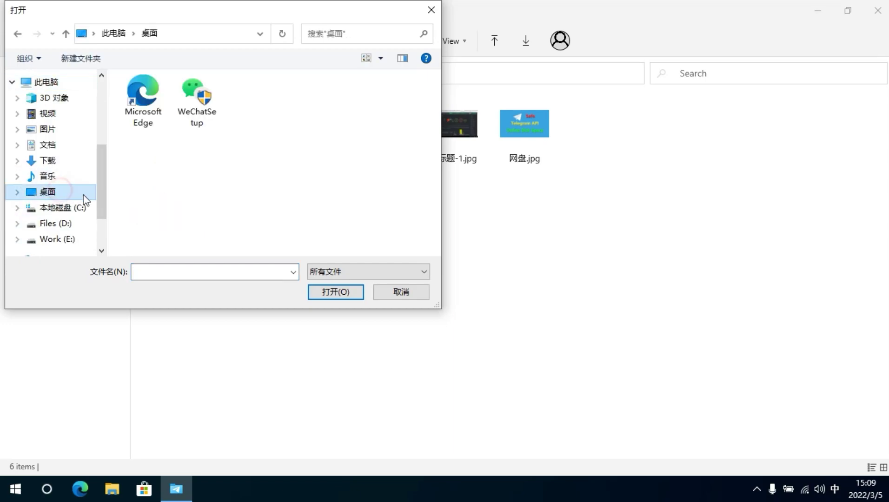
left_click(195, 116)
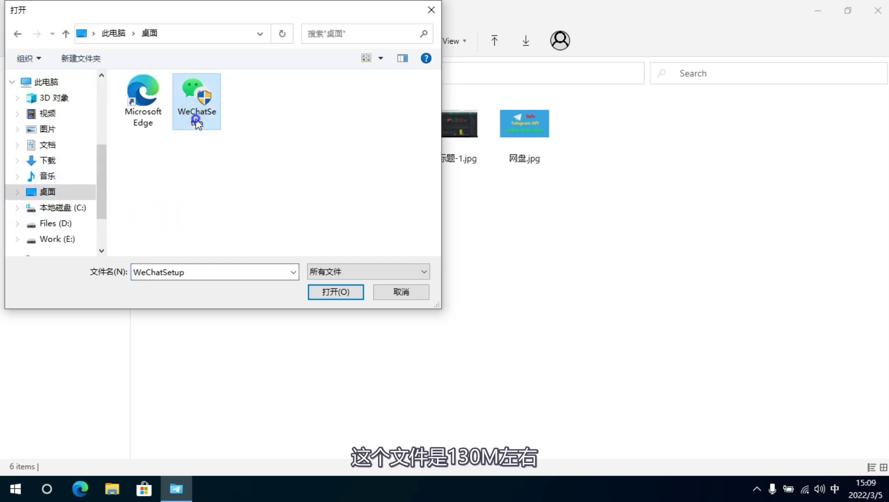
Check the file size of WeChatSetup in its properties.
right_click(195, 118)
left_click(249, 382)
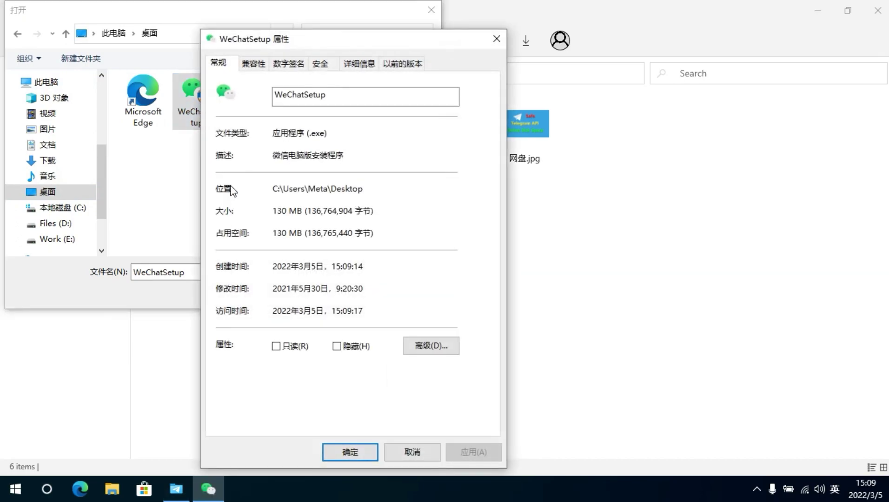
left_click(350, 449)
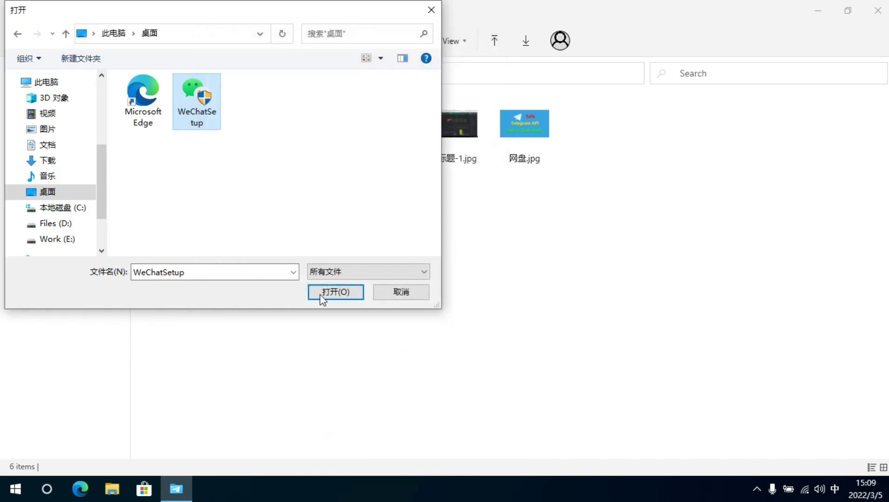
Upload the chosen WeChatSetup file to Home and view its upload progress.
left_click(322, 295)
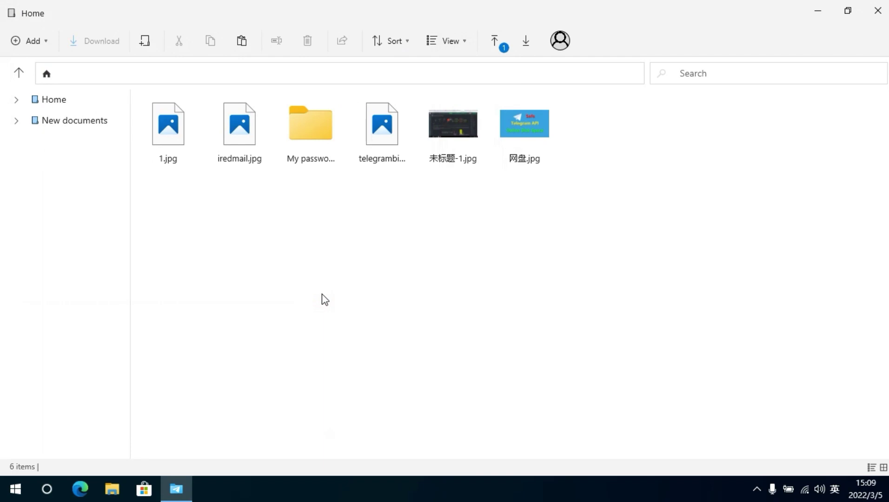
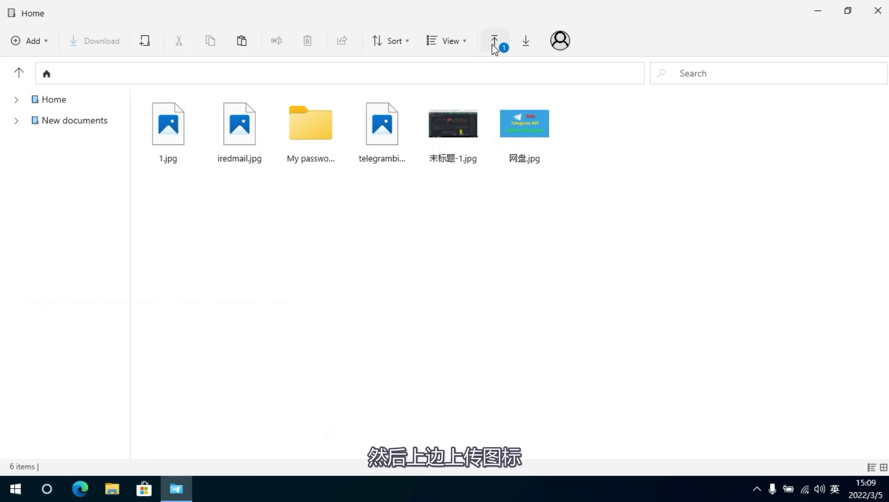
left_click(493, 44)
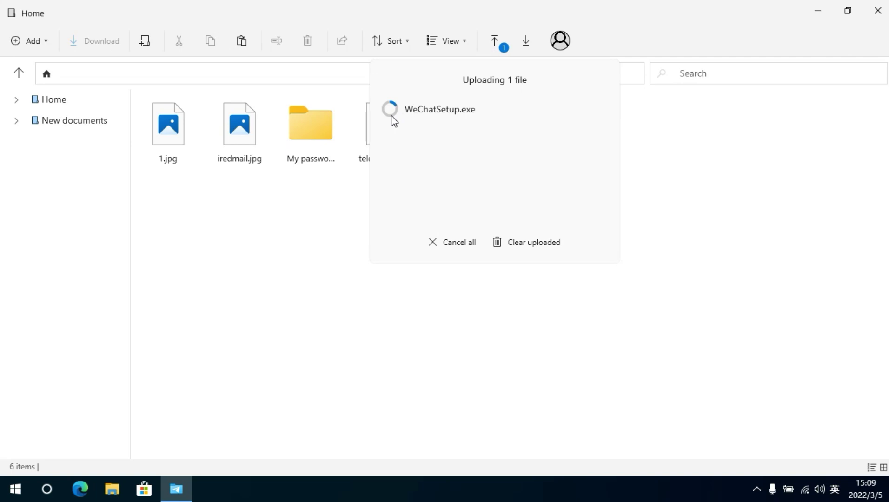
left_click(302, 211)
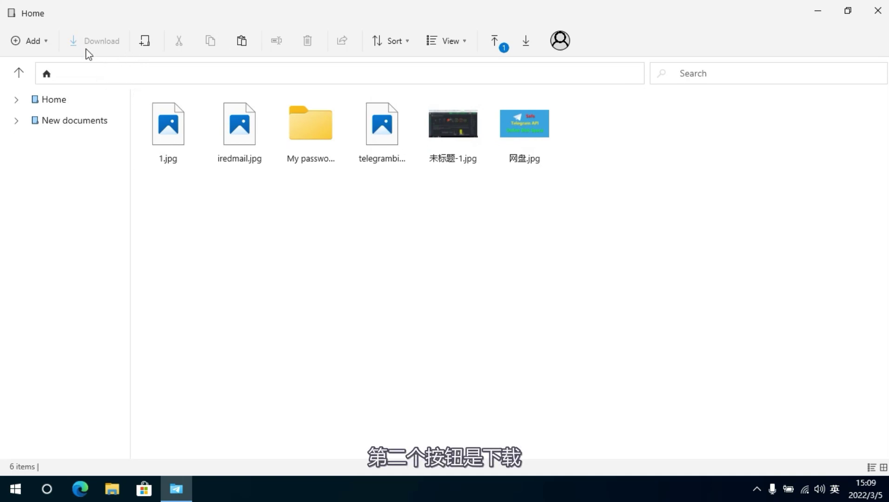
View the rename dialog for the My password folder and close it without changing the name.
left_click(154, 119)
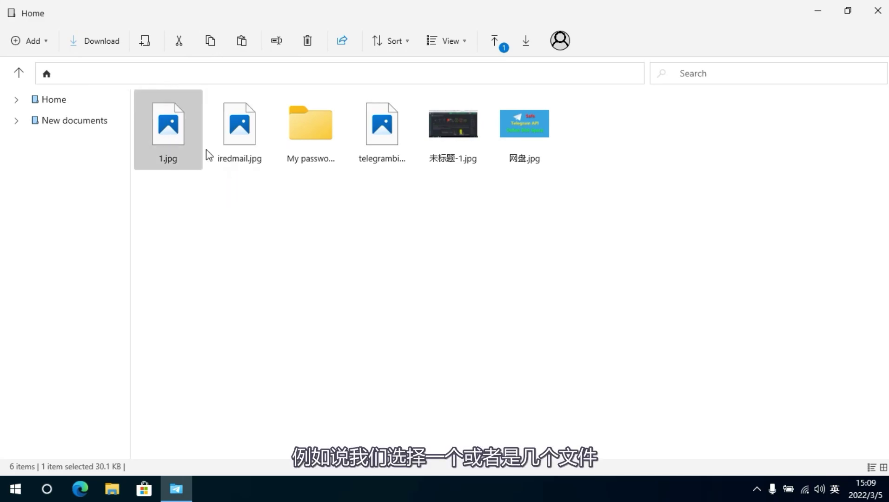
left_click(299, 128)
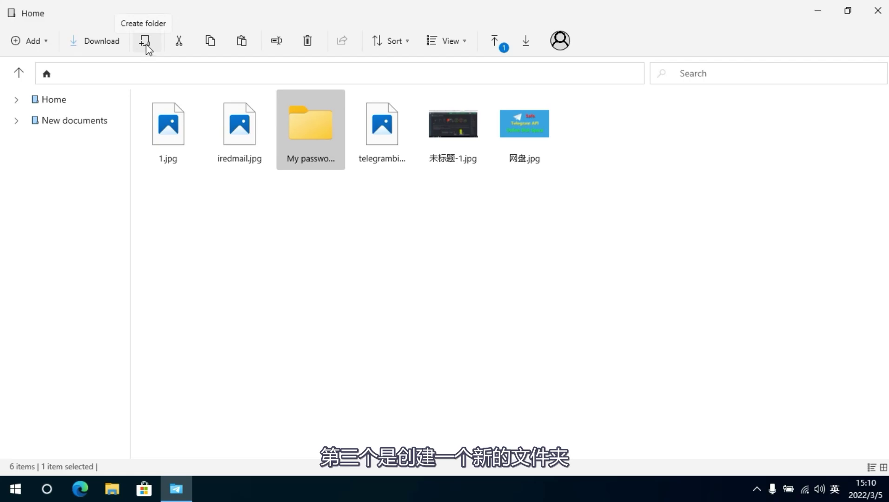
left_click(254, 215)
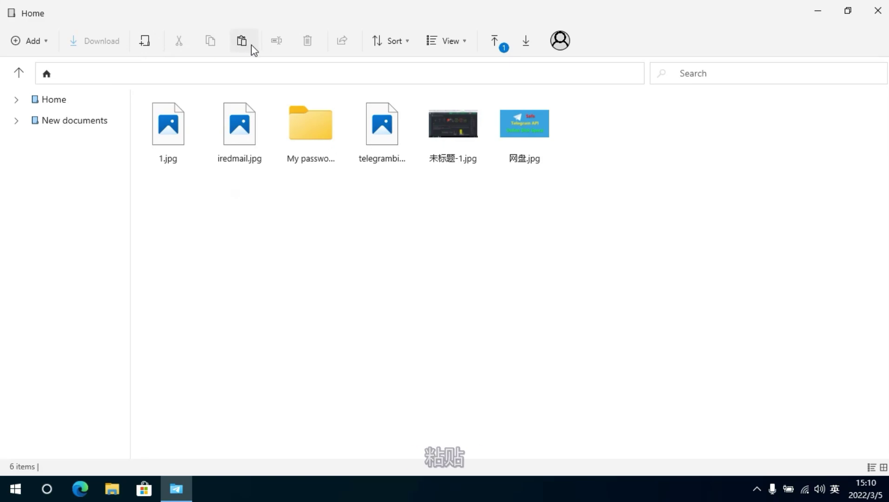
left_click(276, 40)
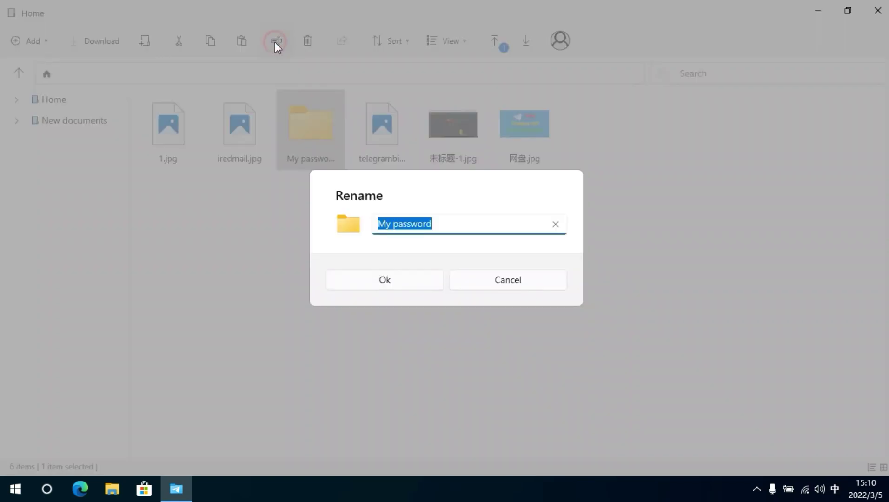
left_click(454, 277)
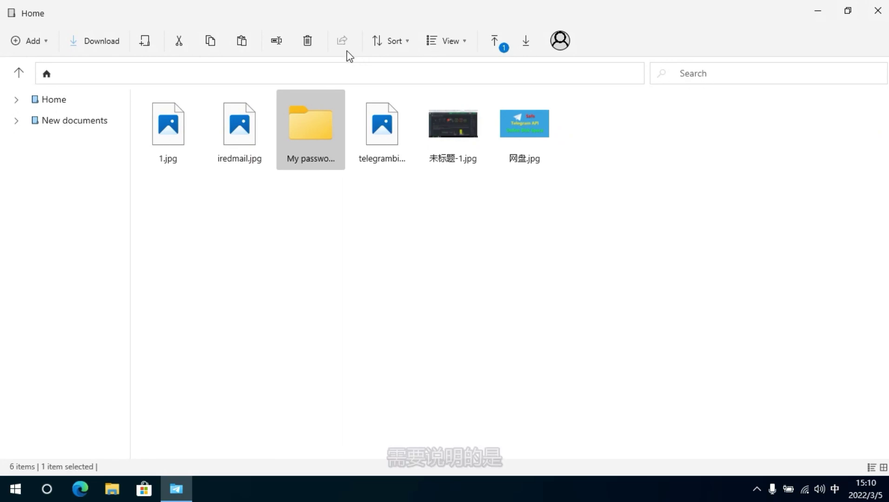
View the sharing options for the telegram image, try "@" as the recipient search, and close them without sharing.
key("Right")
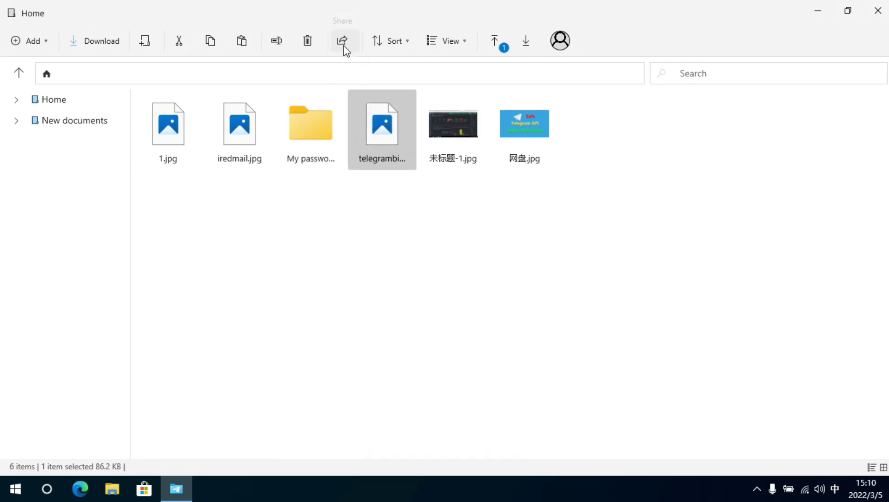
left_click(342, 42)
left_click(312, 105)
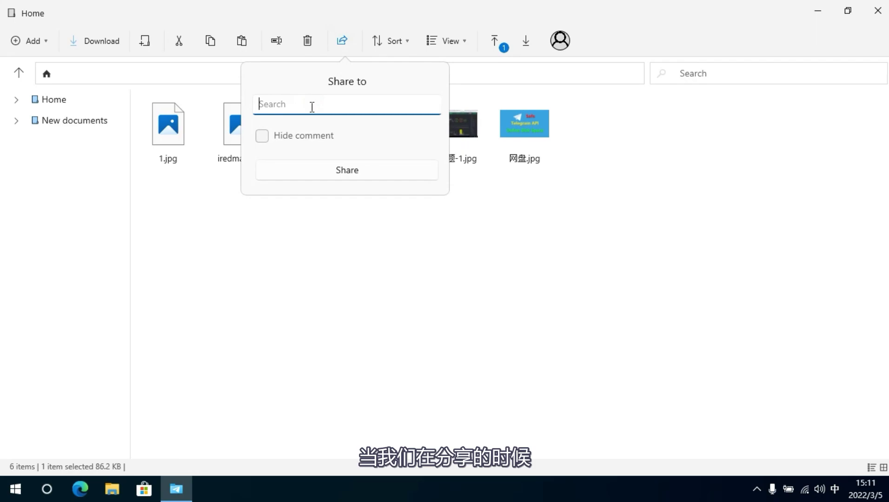
type("@")
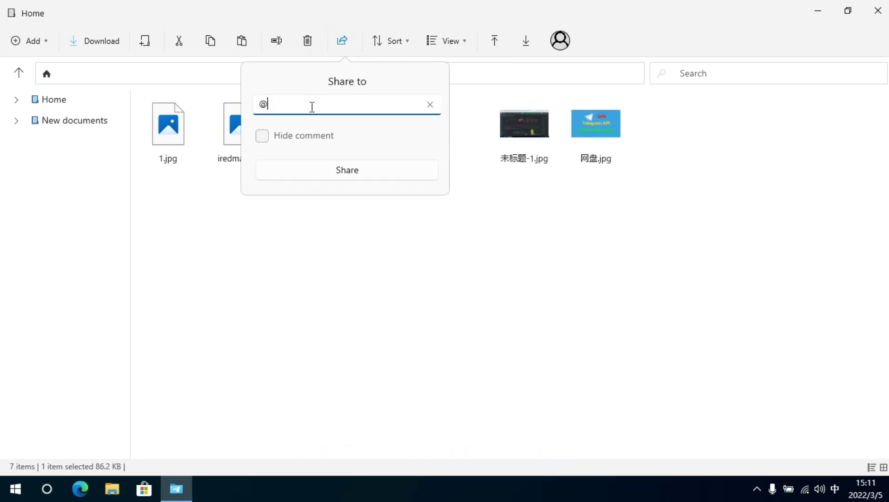
left_click(374, 233)
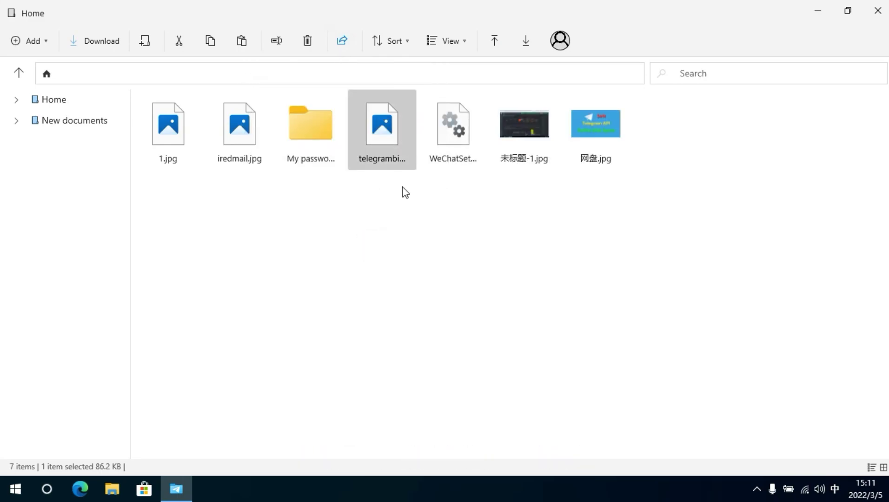
View the sort criteria and the display layouts available for the file list without changing either.
key("Right")
left_click(406, 40)
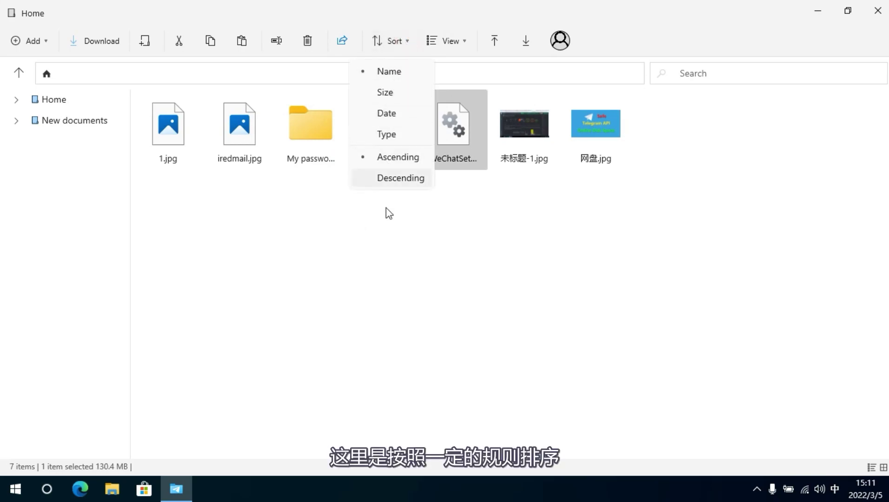
left_click(383, 236)
left_click(464, 43)
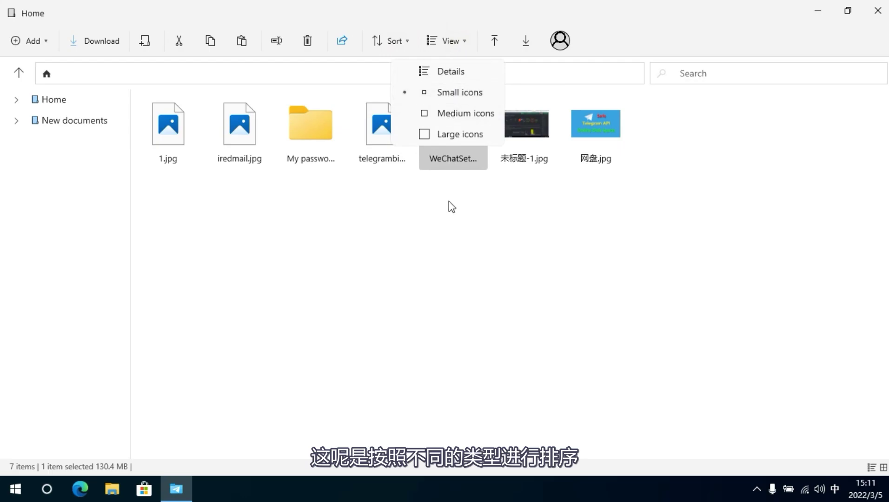
left_click(457, 250)
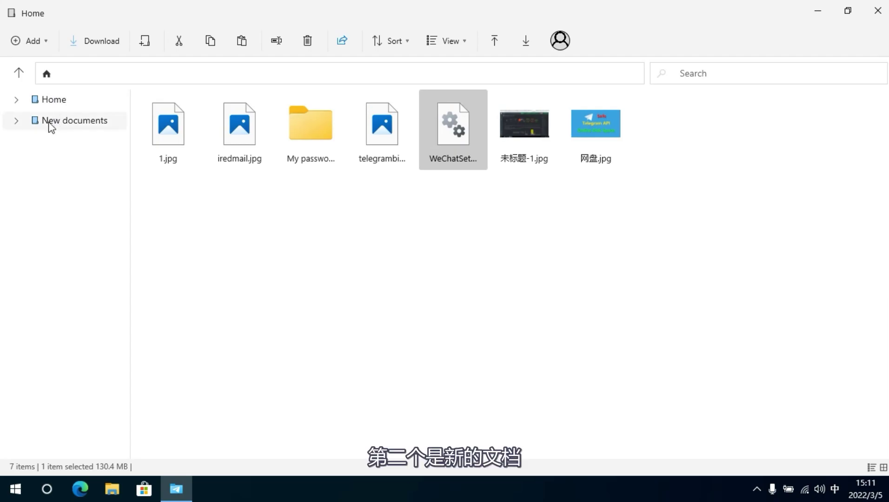
Expand New documents and upload the local liu folder into its New folder.
left_click(14, 122)
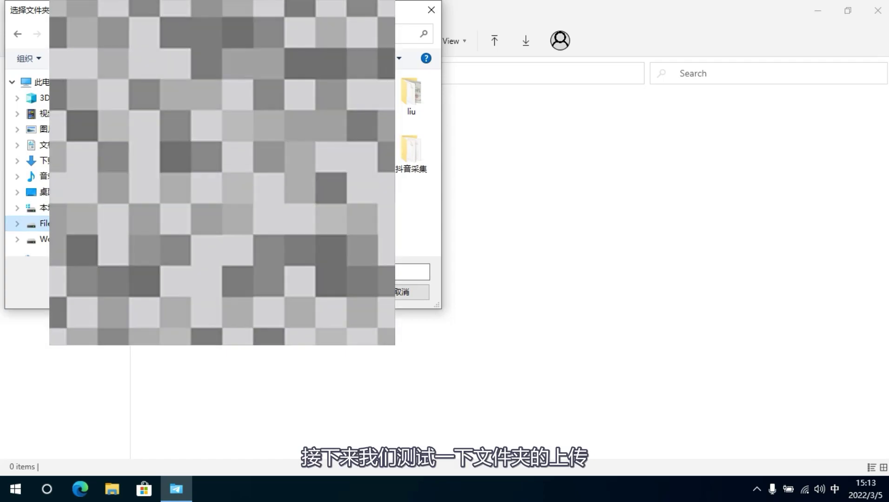
left_click(403, 98)
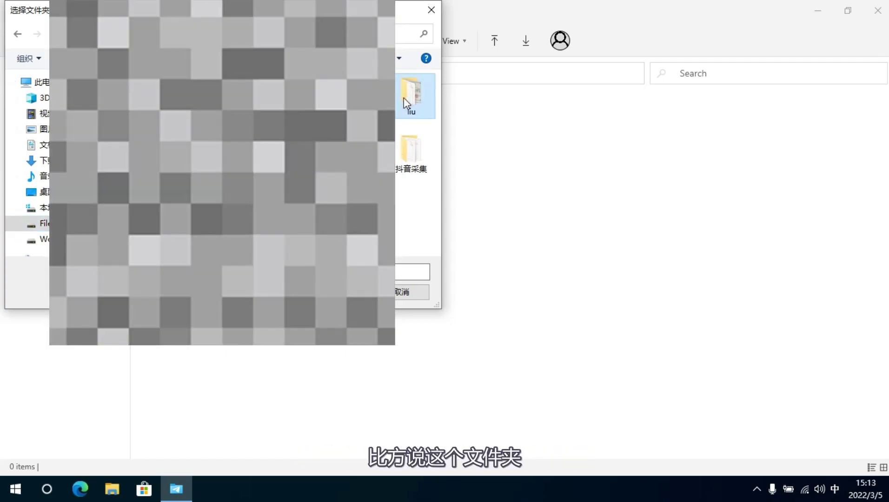
key("Return")
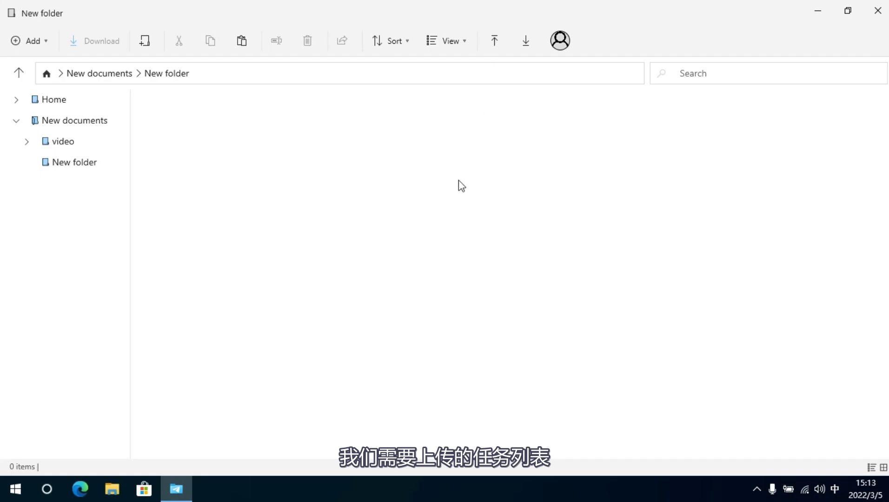
Review the upload progress of the liu folder's files and restore the maximized window to its smaller size.
left_click(495, 43)
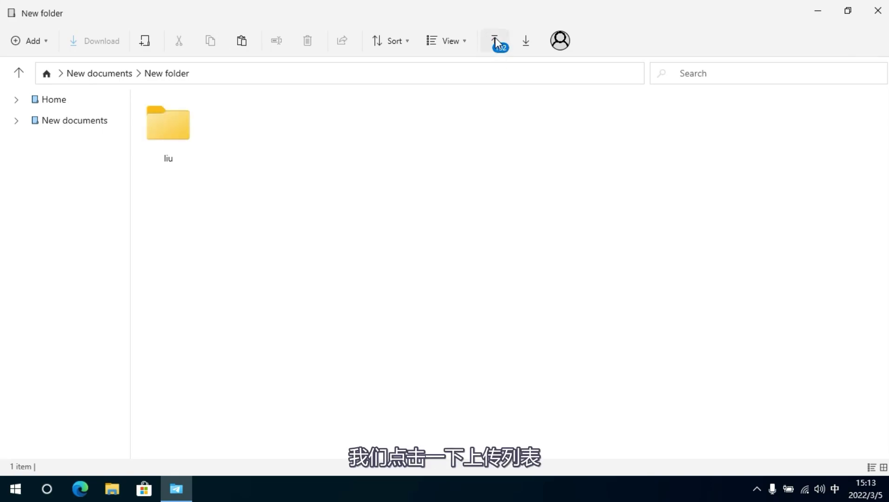
left_click(496, 41)
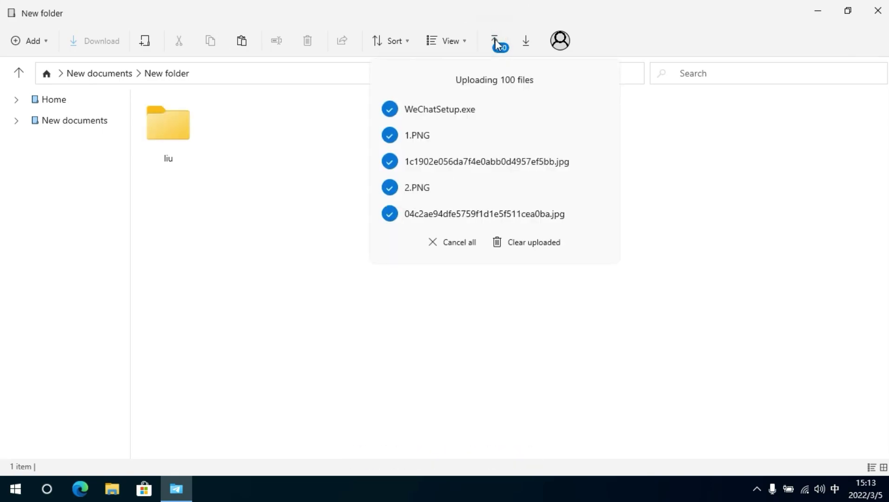
scroll(487, 142, "down", 2)
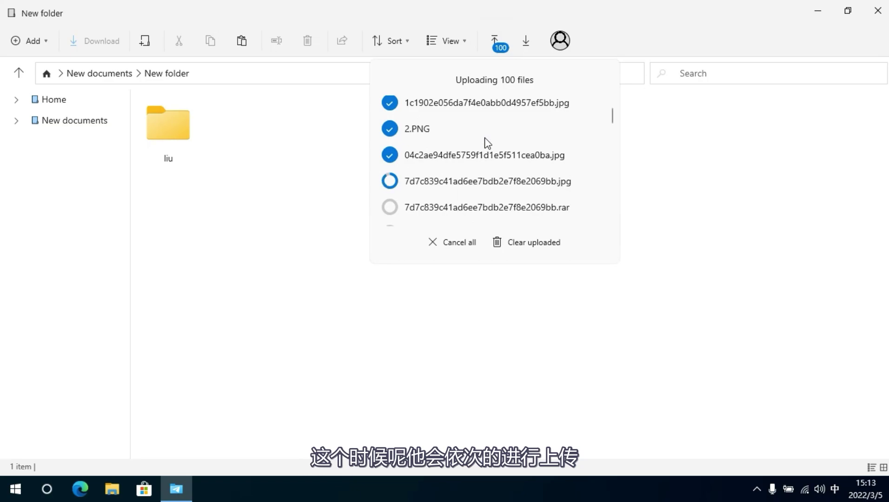
scroll(485, 137, "down", 3)
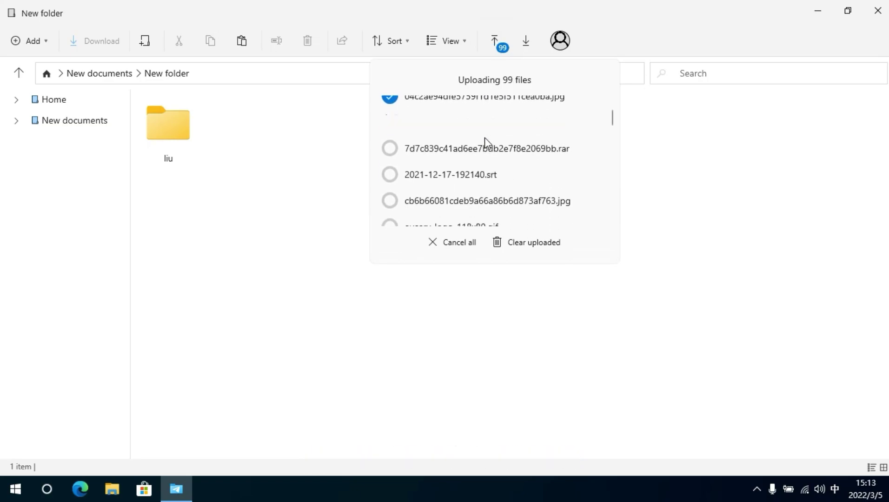
scroll(485, 136, "down", 2)
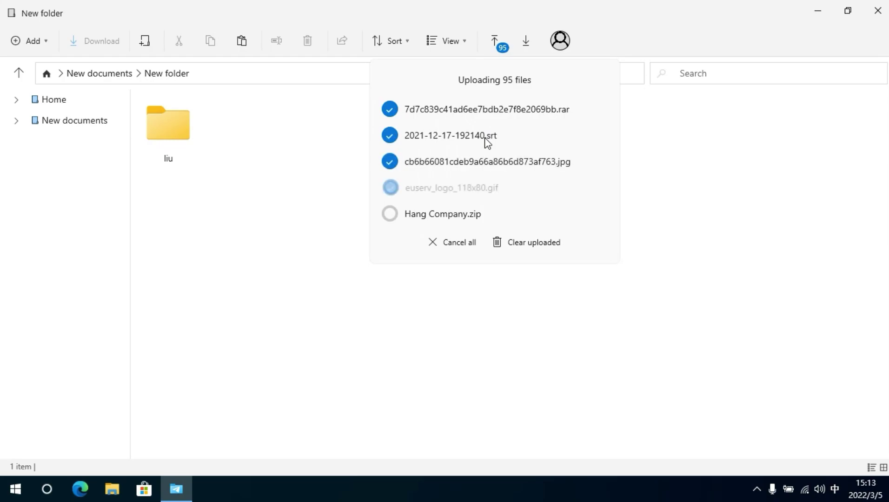
scroll(485, 136, "down", 1)
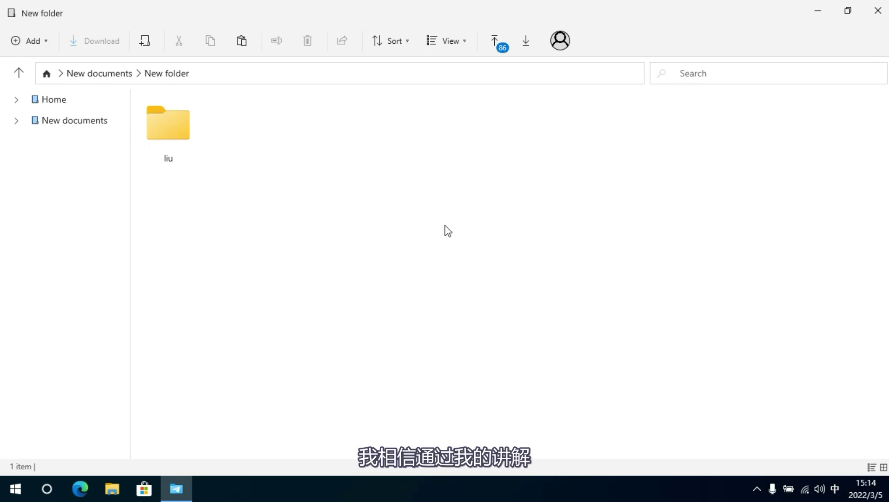
double_click(337, 15)
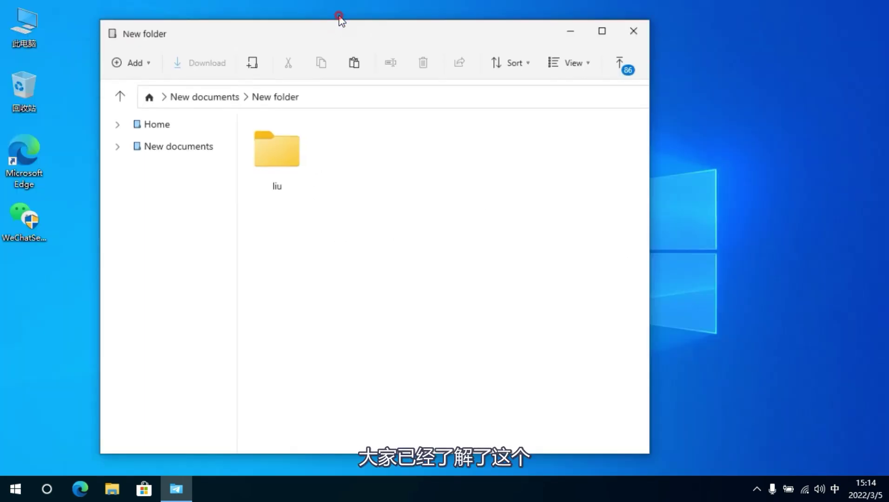